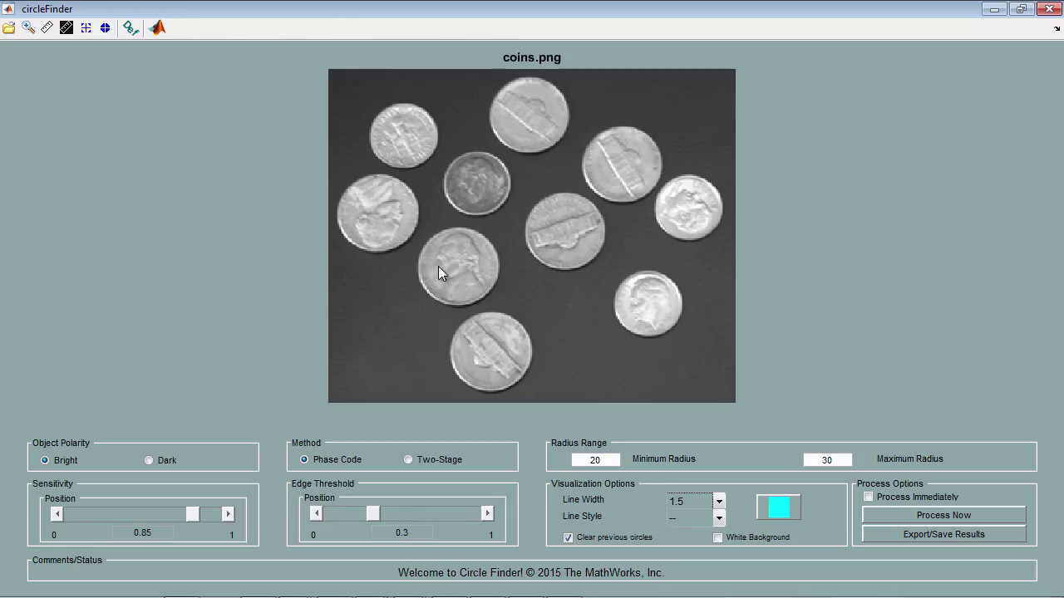
- Run circle detection on coins.png so all ten coins get dashed cyan outlines
{"action": "left_click", "coordinate": [921, 515]}
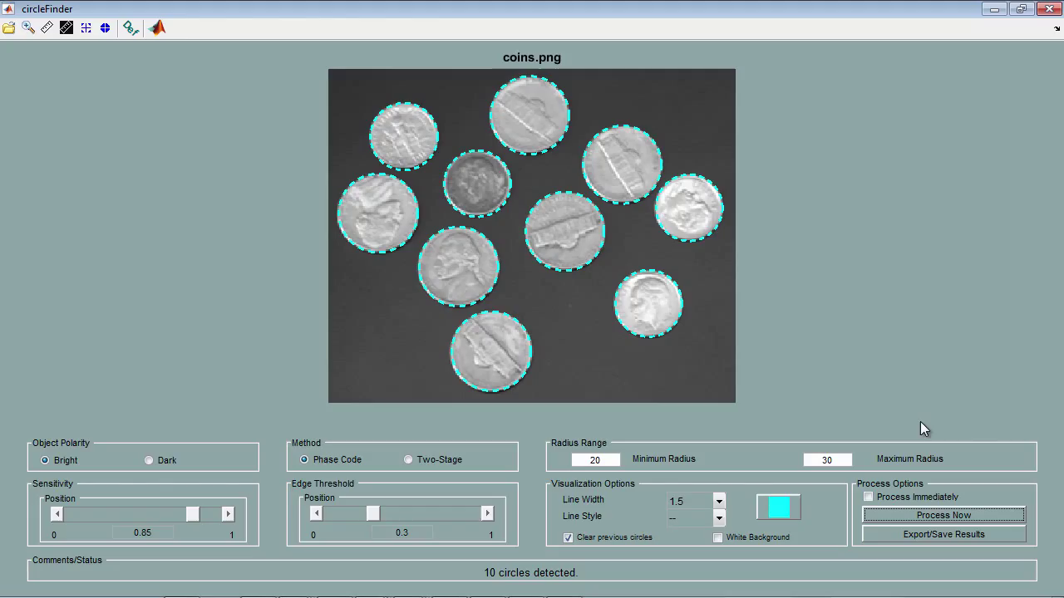
- Enable Process Immediately so detection reruns on every parameter change
{"action": "left_click", "coordinate": [914, 497]}
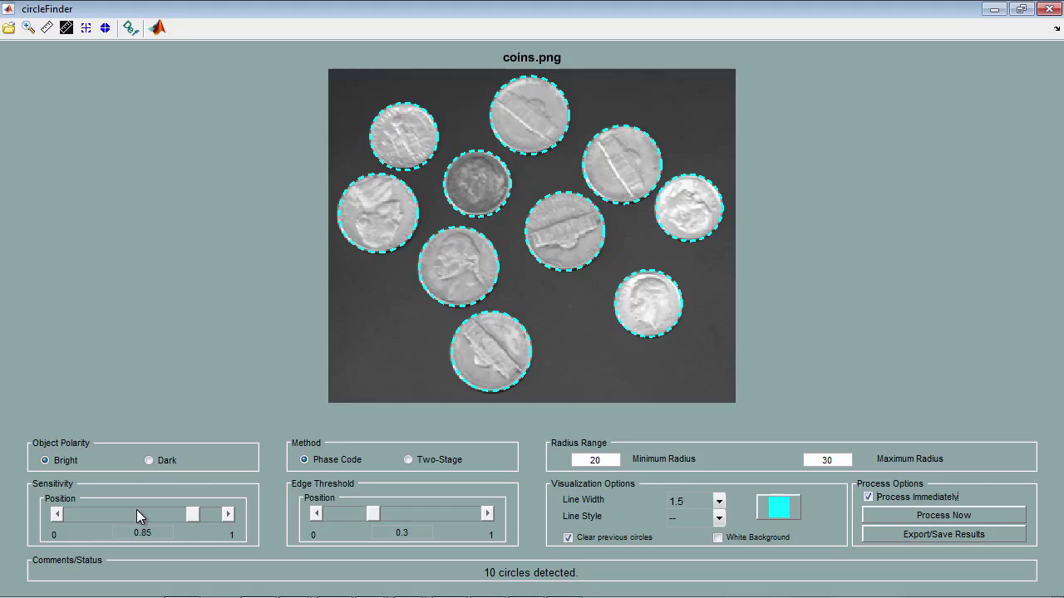
- Nudge sensitivity down to 0.84 and edge threshold up to 0.32, leaving 7 coins detected
{"action": "left_click", "coordinate": [60, 513]}
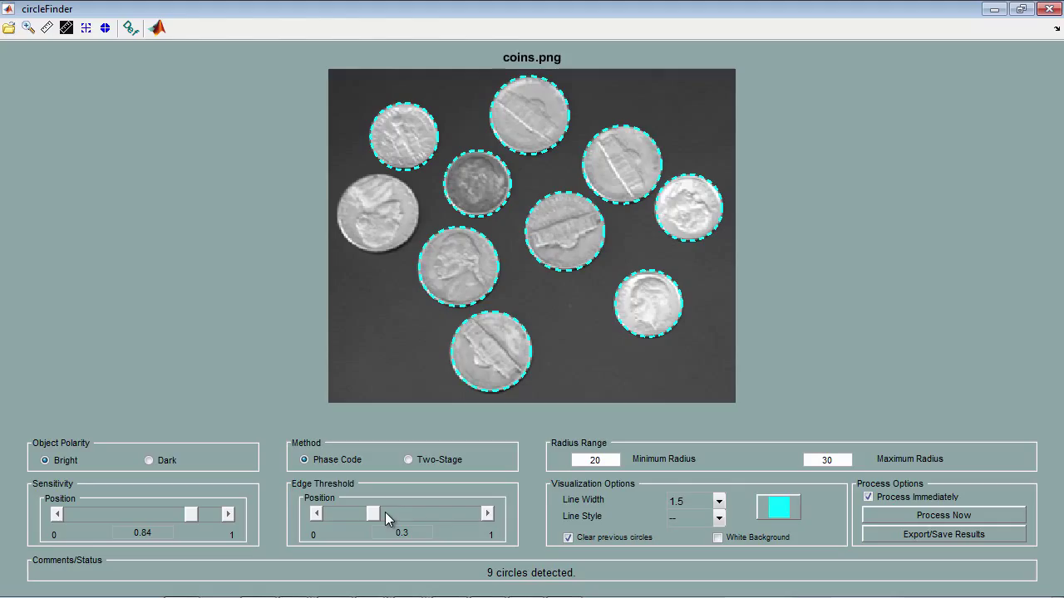
{"action": "left_click", "coordinate": [487, 514]}
{"action": "left_click", "coordinate": [487, 515]}
- Measure one coin's diameter with the distance ruler, then remove the measurement
{"action": "left_click", "coordinate": [47, 27]}
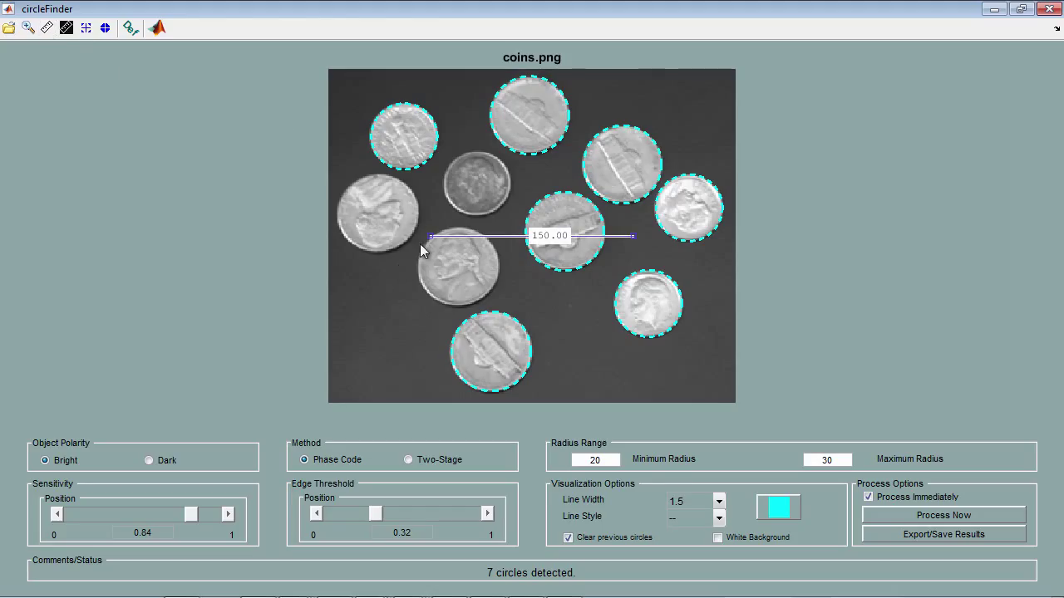
{"action": "left_click_drag", "start_coordinate": [432, 239], "coordinate": [422, 280]}
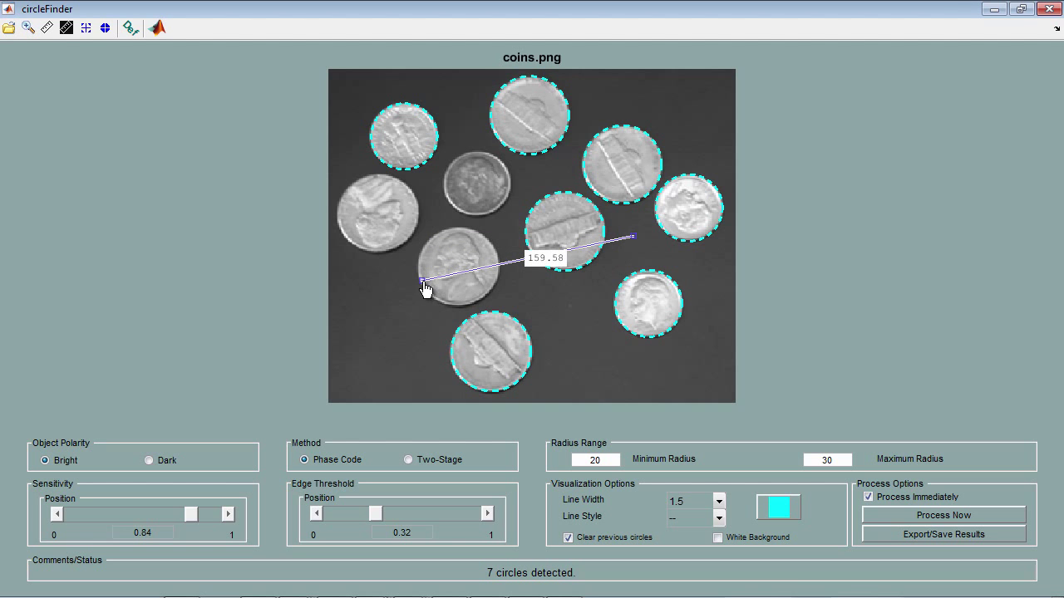
{"action": "left_click_drag", "start_coordinate": [633, 237], "coordinate": [499, 261]}
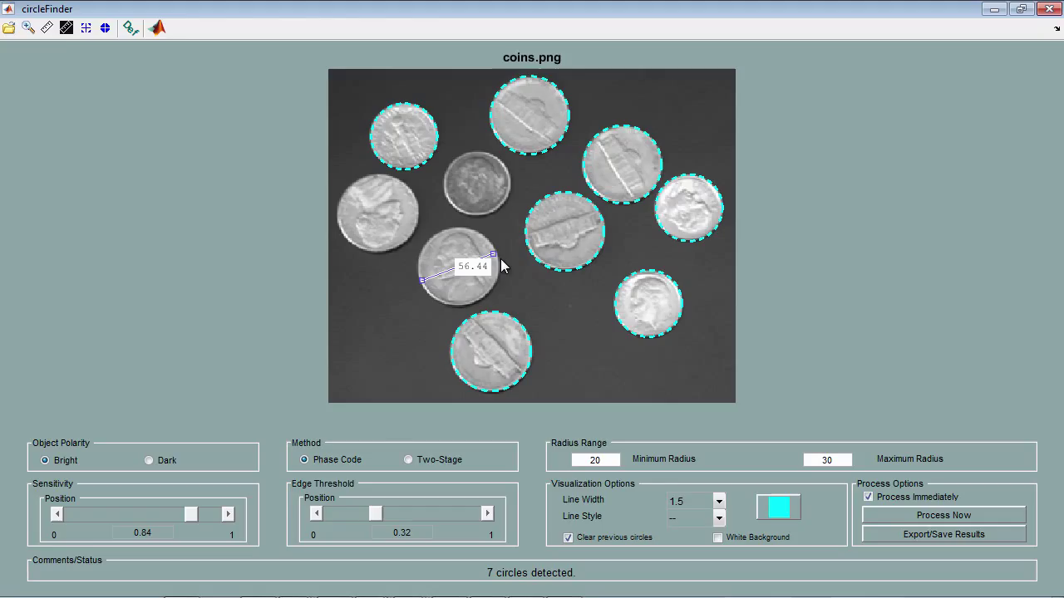
{"action": "left_click", "coordinate": [66, 29]}
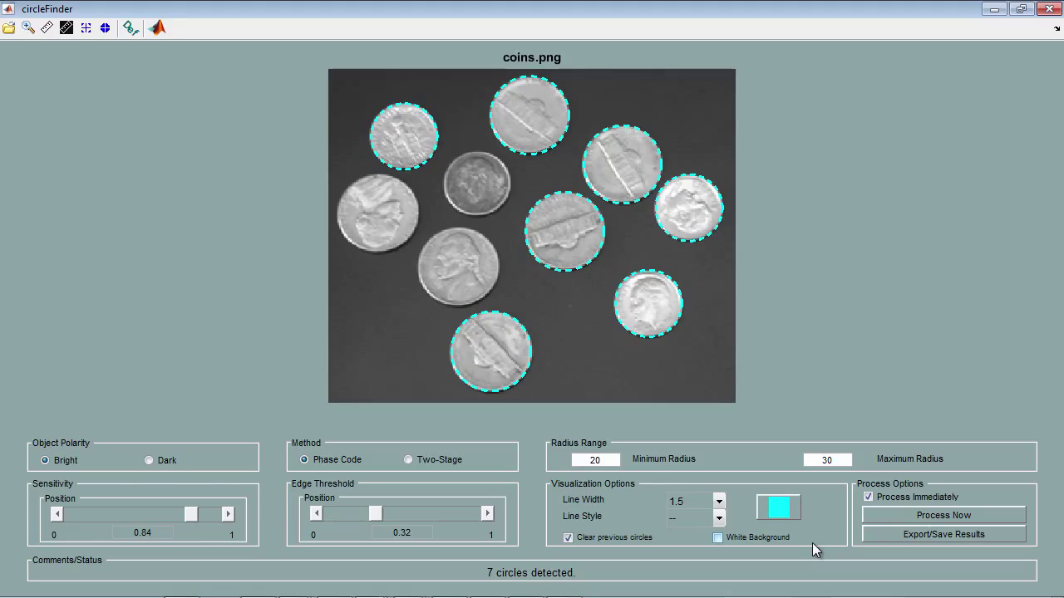
- Export centers, radii, metric, circleMask and ImgOut to the base workspace and view MATLAB
{"action": "left_click", "coordinate": [904, 535]}
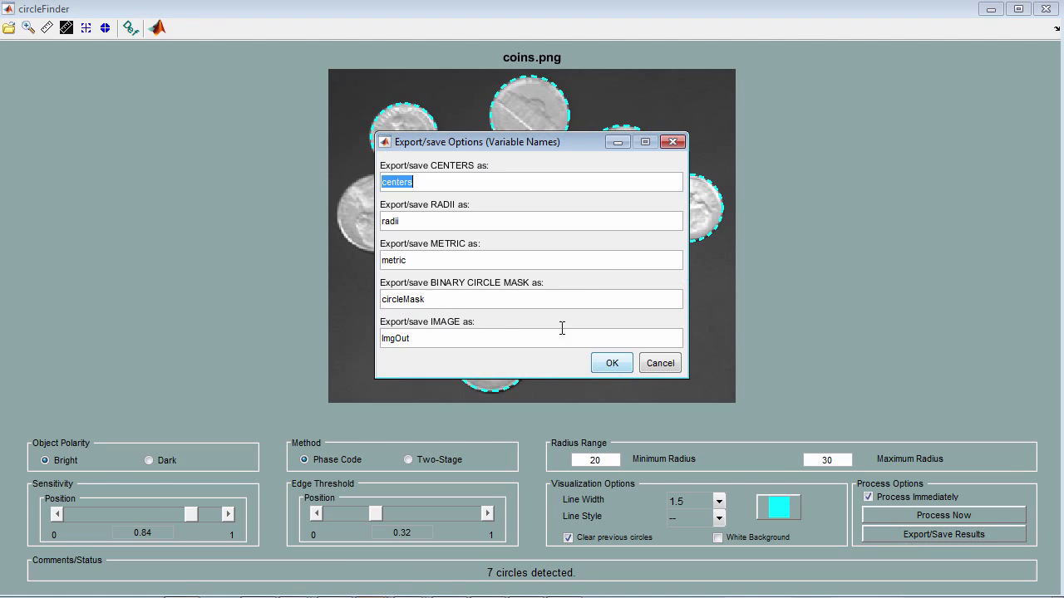
{"action": "left_click", "coordinate": [611, 366]}
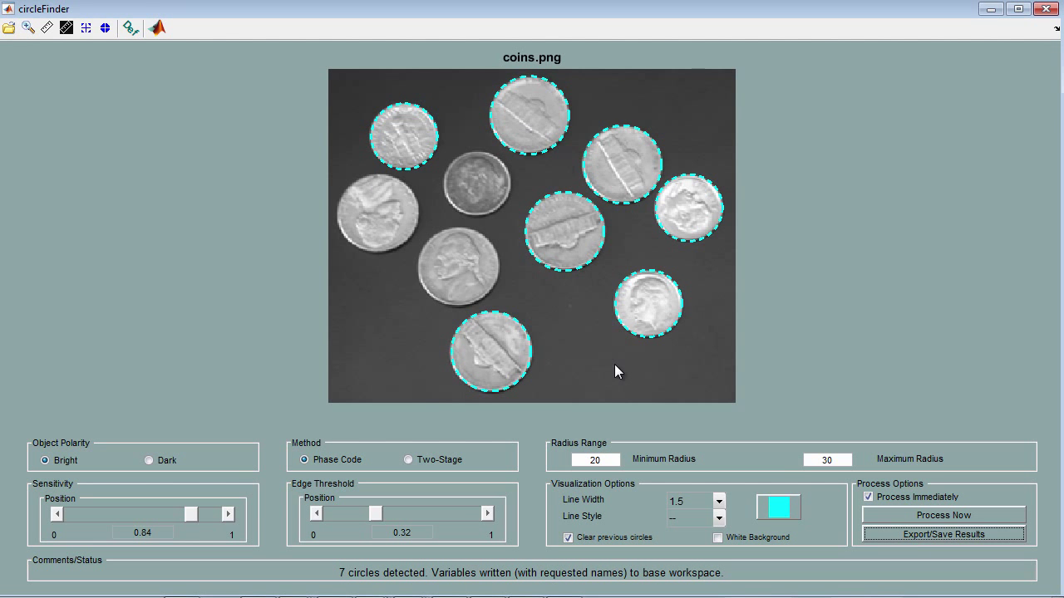
{"action": "key", "text": "alt+Tab"}
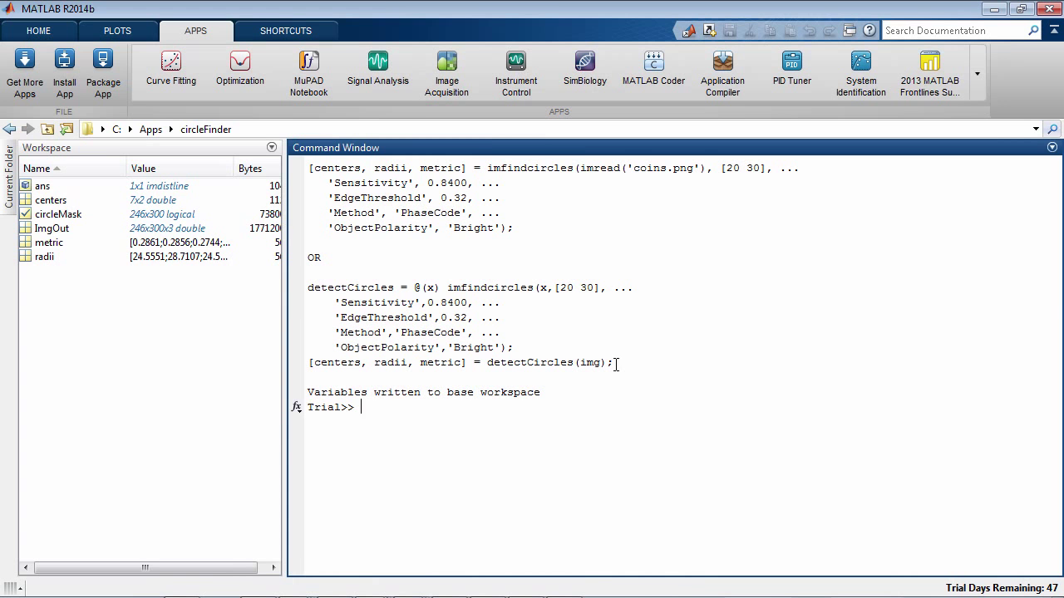
- Switch back to circleFinder, still showing 7 circles detected on coins.png
{"action": "key", "text": "alt+Tab"}
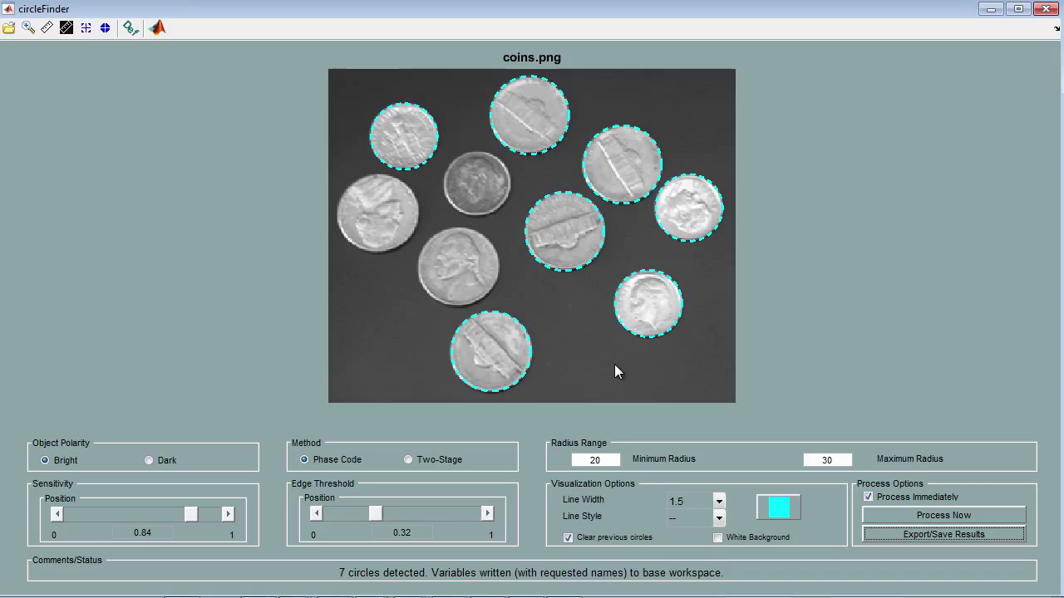
- Restore default detection parameters, then load mydesk3.jpg from file in the Apps folder
{"action": "left_click", "coordinate": [129, 32]}
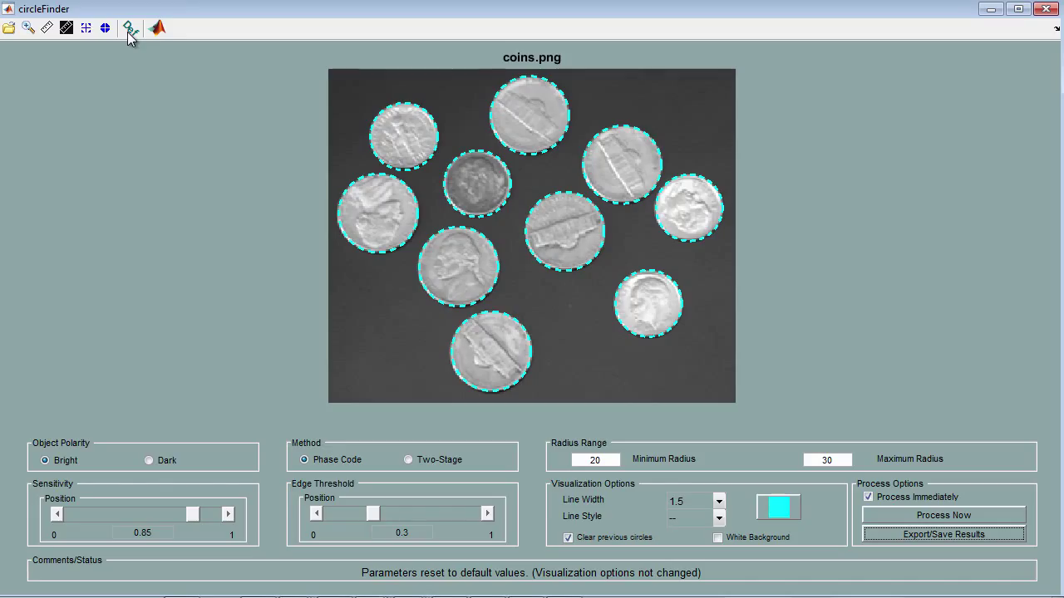
{"action": "left_click", "coordinate": [10, 30]}
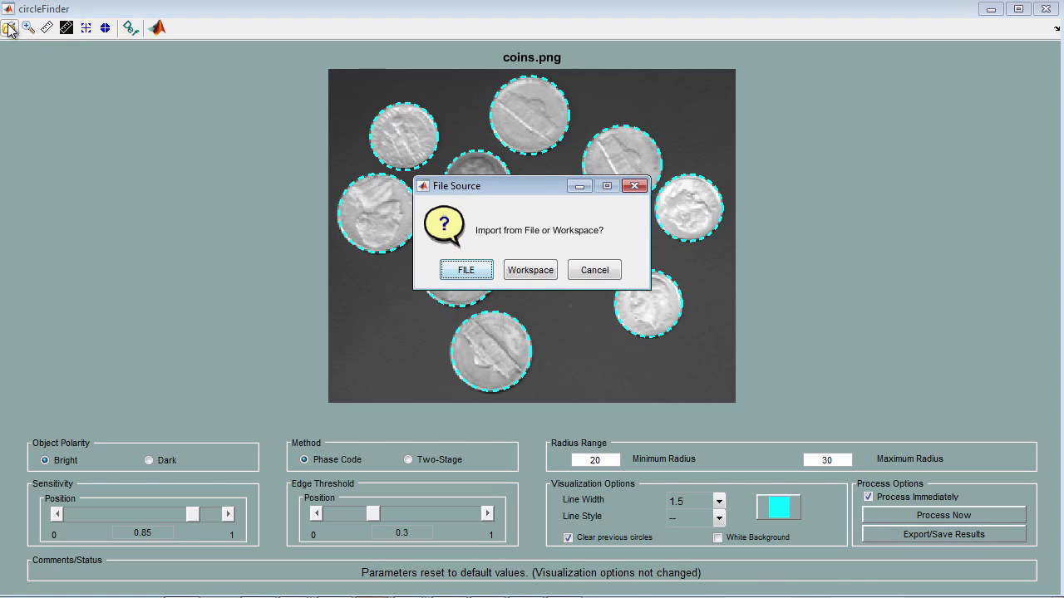
{"action": "left_click", "coordinate": [453, 264]}
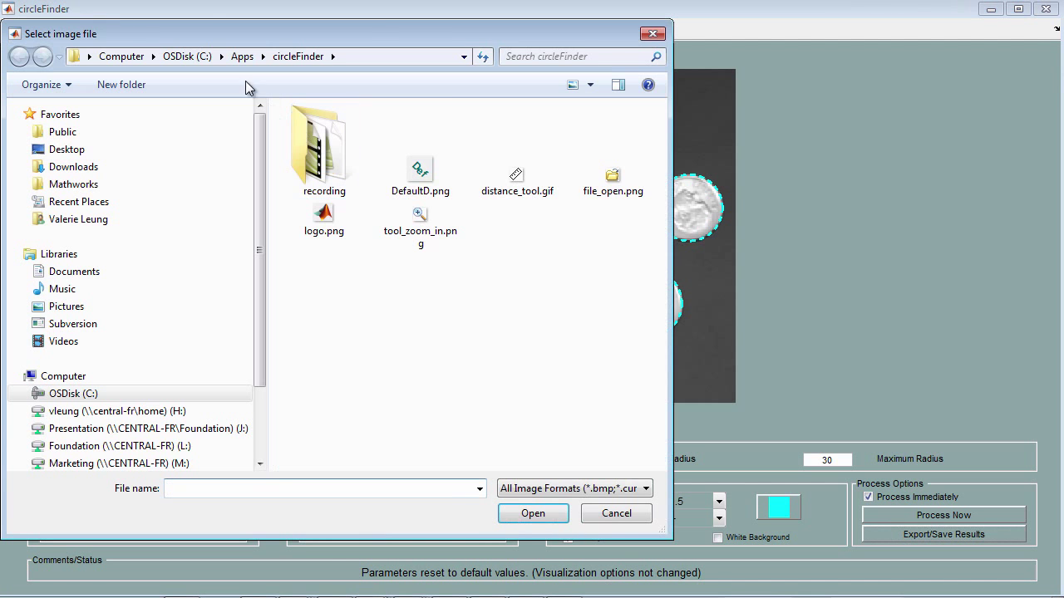
{"action": "left_click", "coordinate": [232, 50]}
{"action": "double_click", "coordinate": [340, 426]}
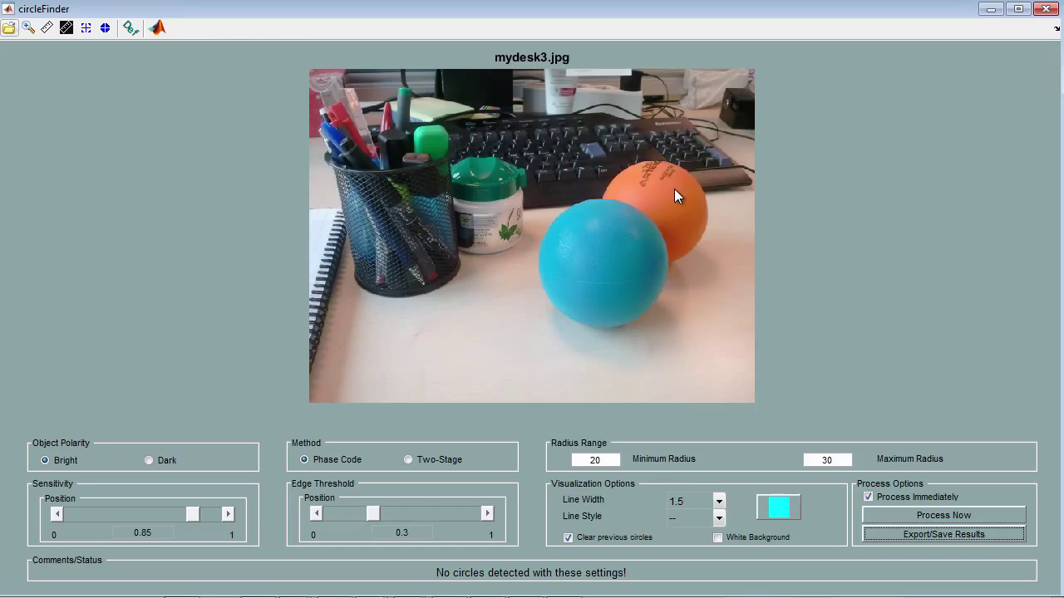
- Switch object polarity to Dark and set the radius range to 70–100
{"action": "left_click", "coordinate": [151, 462]}
{"action": "left_click", "coordinate": [605, 461]}
{"action": "key", "text": "BackSpace"}
{"action": "key", "text": "BackSpace"}
{"action": "type", "text": "70"}
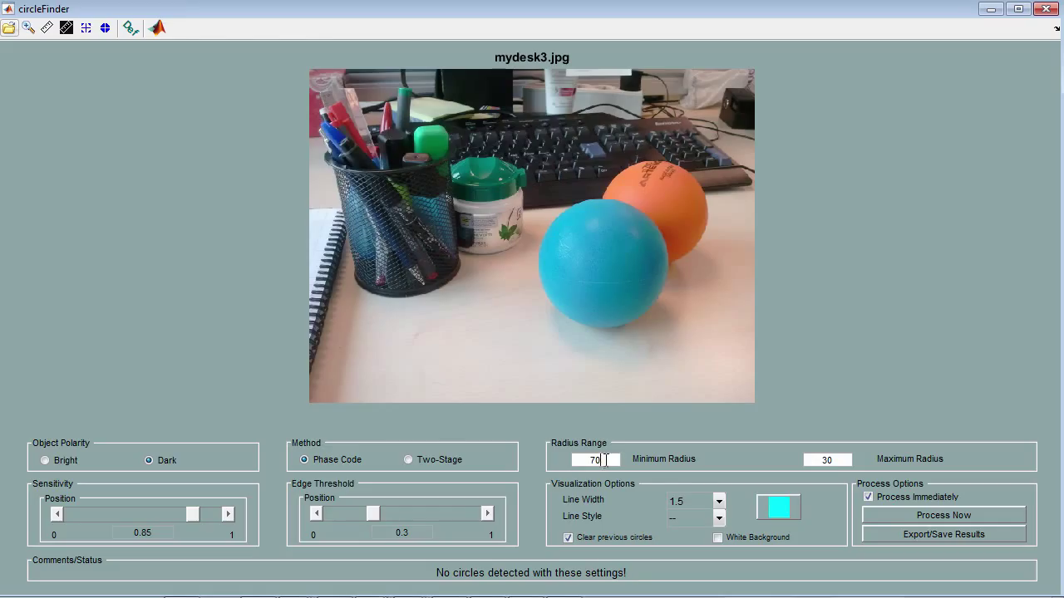
{"action": "left_click", "coordinate": [845, 459]}
{"action": "key", "text": "BackSpace"}
{"action": "key", "text": "BackSpace"}
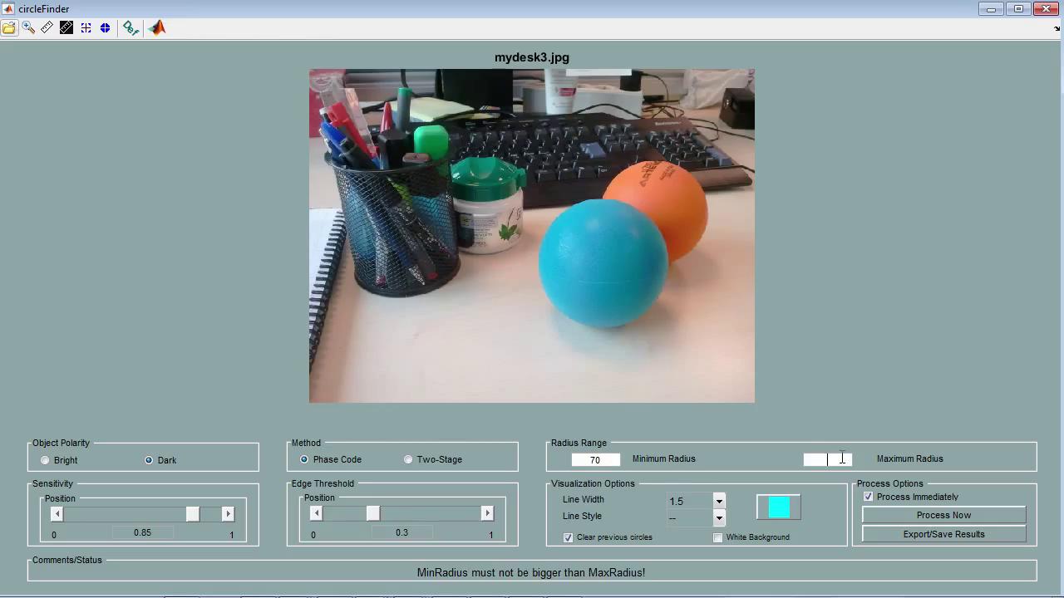
{"action": "type", "text": "100"}
- Set sensitivity to 0.95 and edge threshold to 0.02, detecting both balls
{"action": "left_click", "coordinate": [148, 533]}
{"action": "key", "text": "BackSpace"}
{"action": "type", "text": "9"}
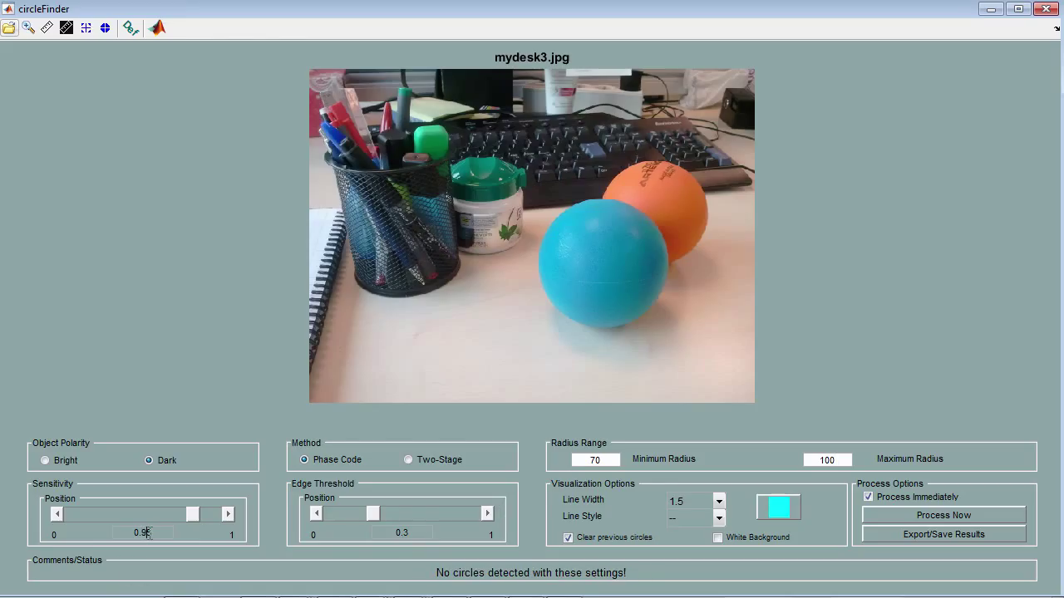
{"action": "left_click", "coordinate": [409, 532]}
{"action": "key", "text": "BackSpace"}
{"action": "type", "text": "02"}
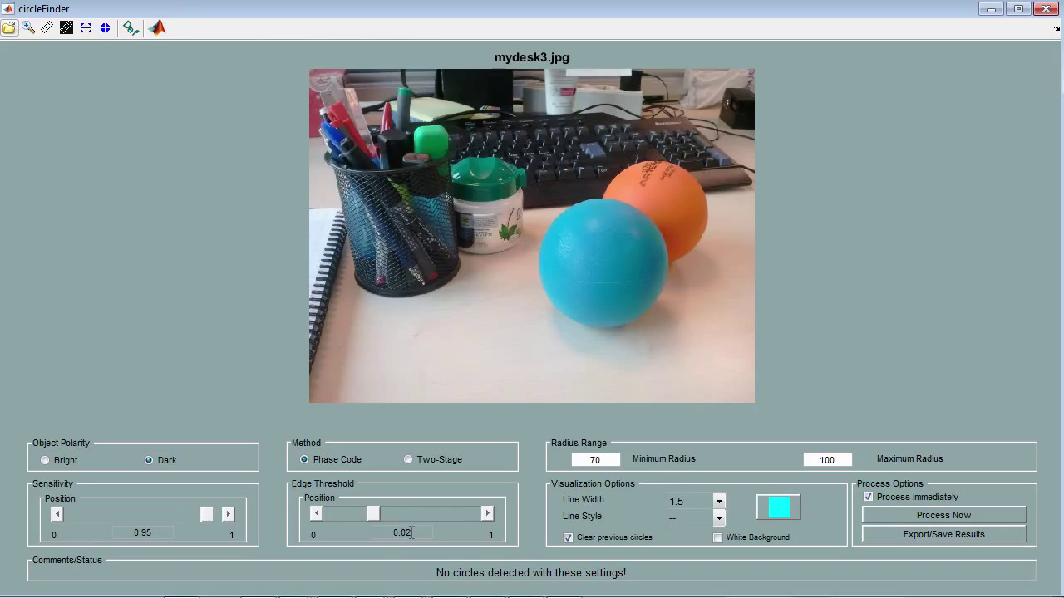
{"action": "key", "text": "Return"}
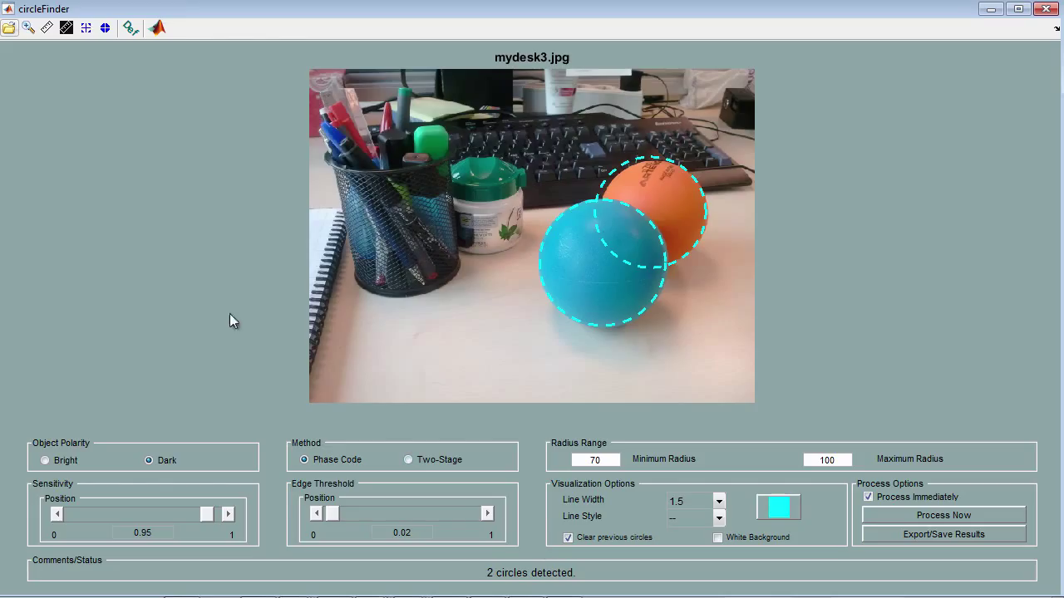
- Enter manual object-counting mode and mark point 1 on the blue ball
{"action": "left_click", "coordinate": [85, 29]}
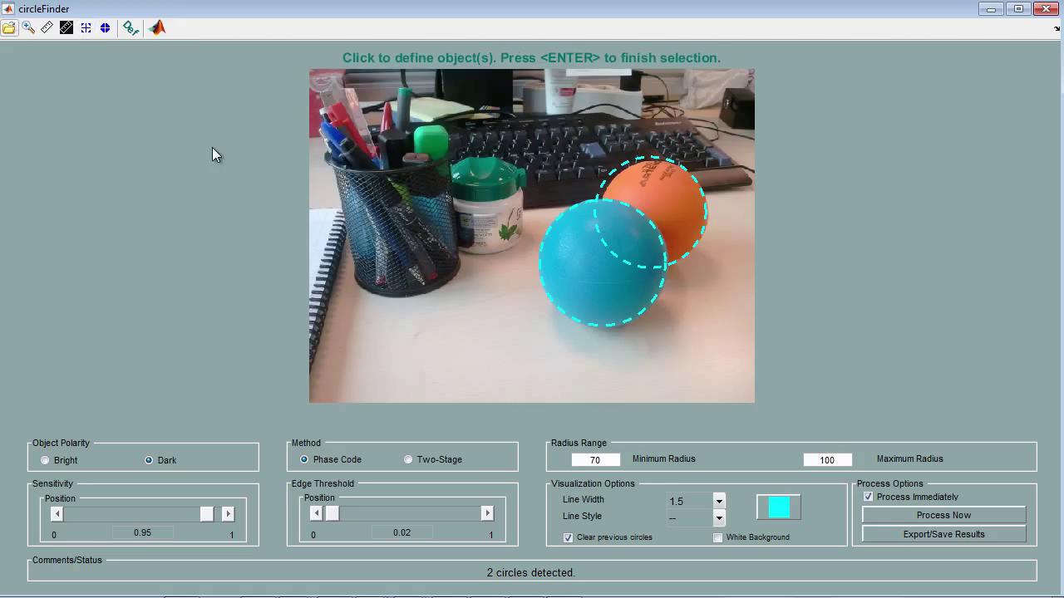
{"action": "left_click", "coordinate": [595, 266]}
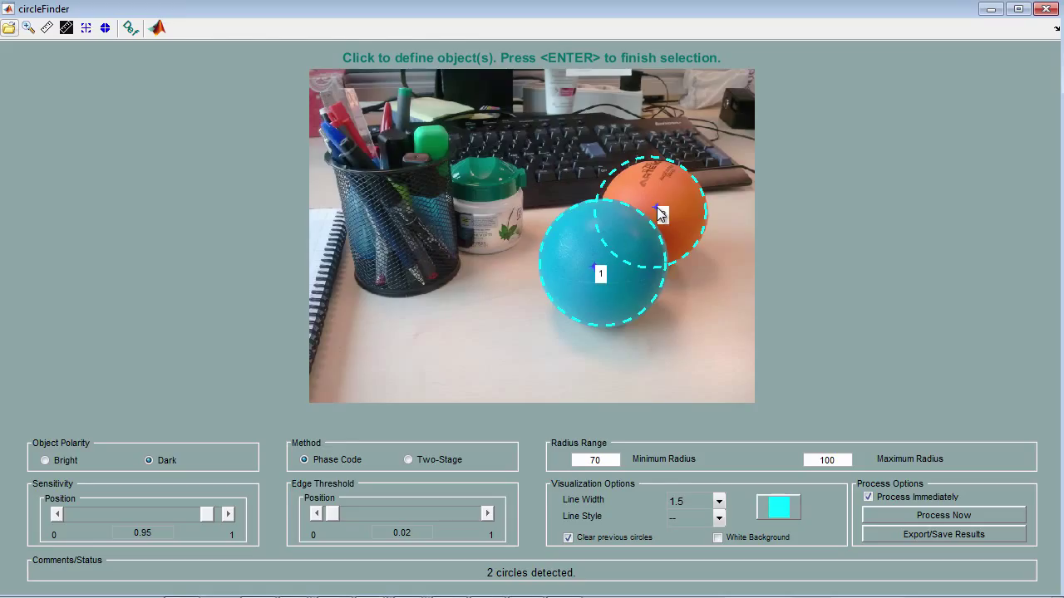